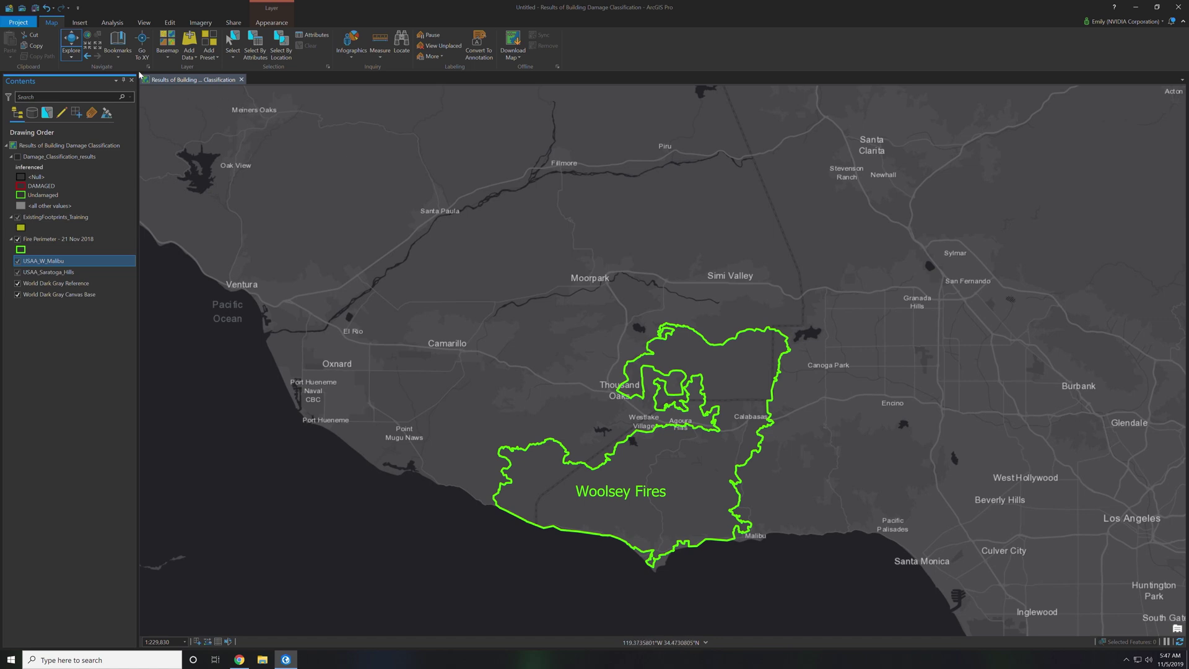
Step: Zoom the map to the West Malibu Drone bookmark's coastline imagery
click(119, 55)
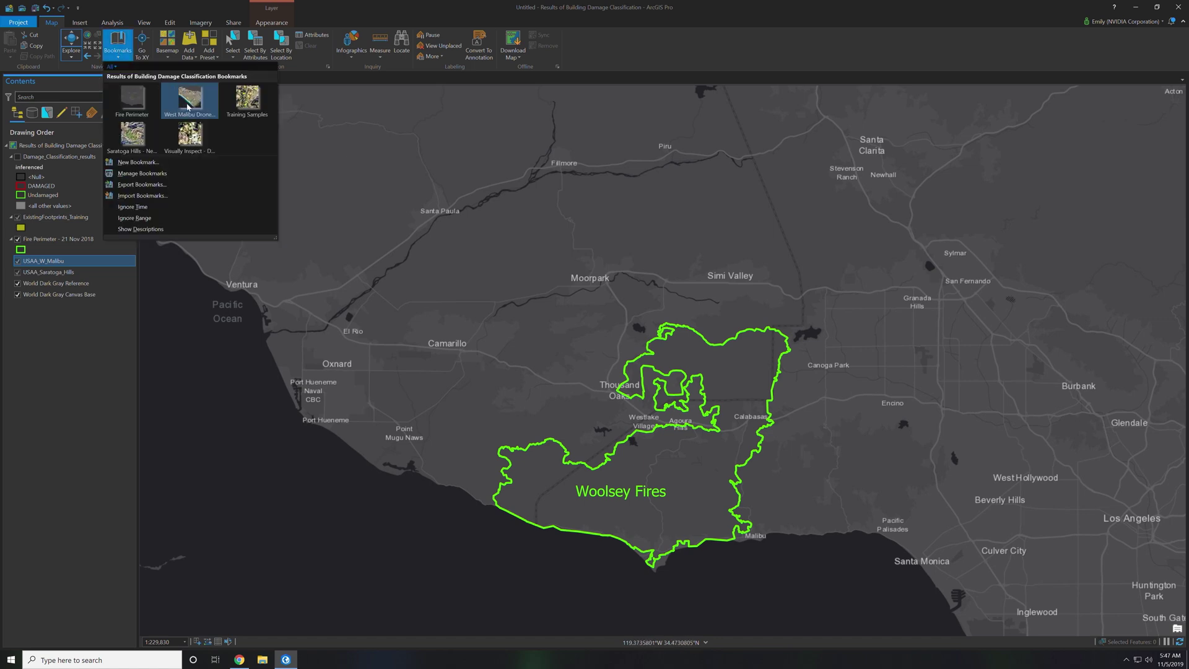
click(188, 107)
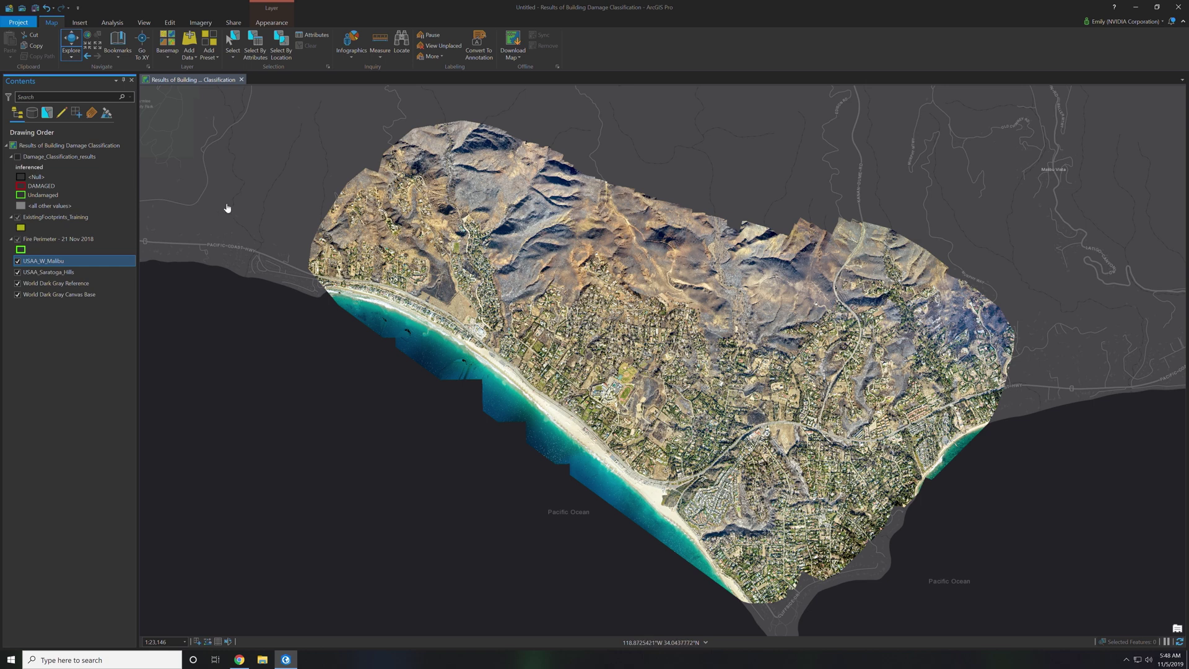
click(127, 51)
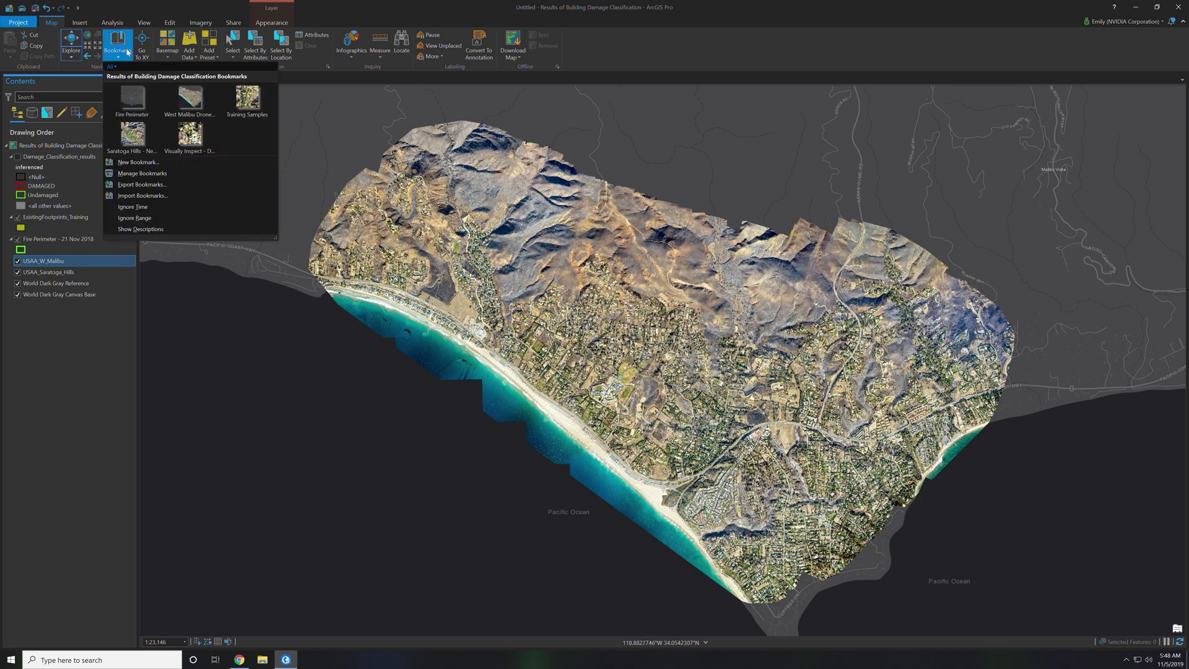
Step: Zoom to the Training Samples bookmark and inspect a building footprint's damage label
click(247, 98)
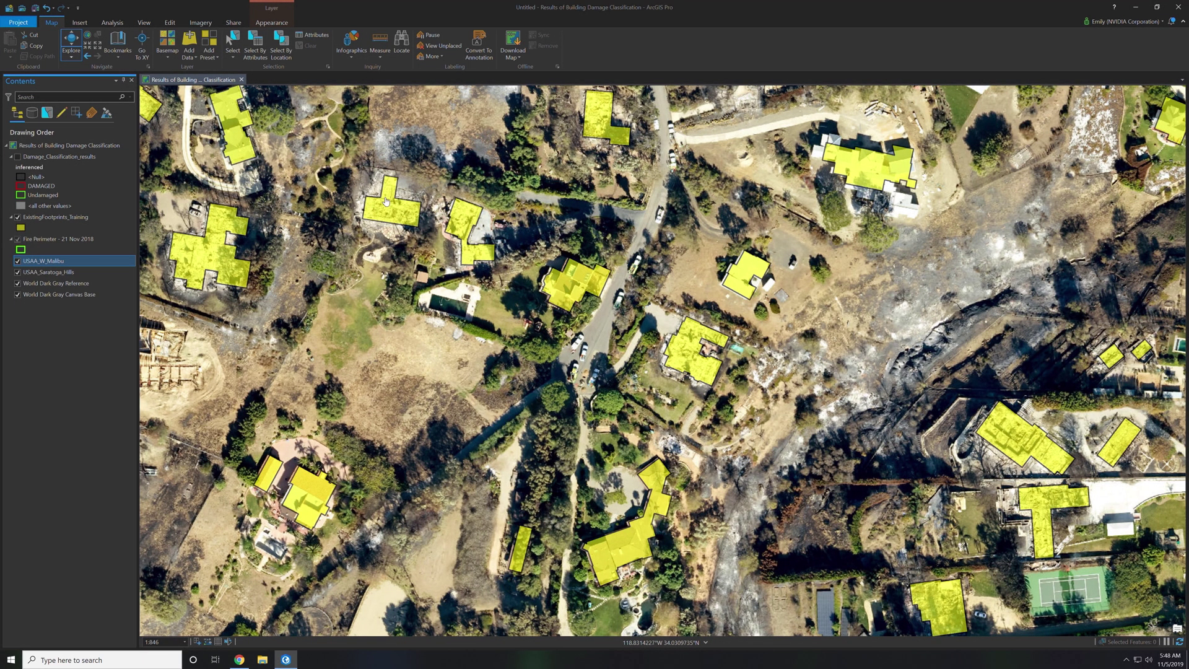
mouse_move(387, 201)
click(104, 21)
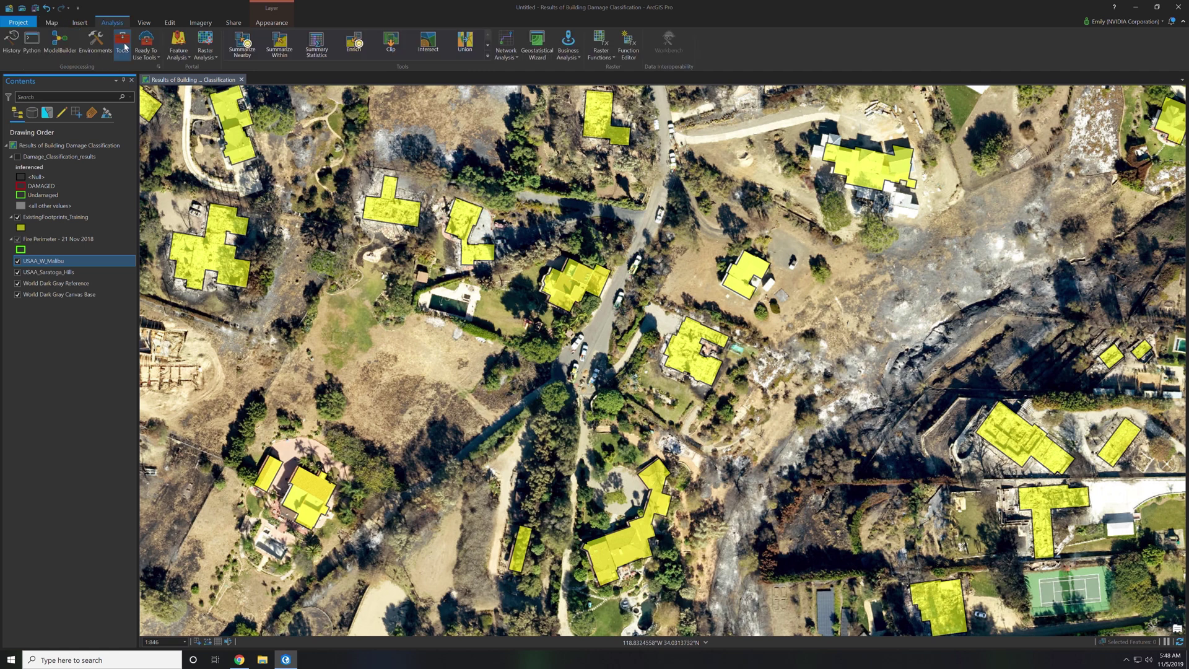
Step: Search Geoprocessing for 'deep learning' and open Export Training Data For Deep Learning
click(122, 43)
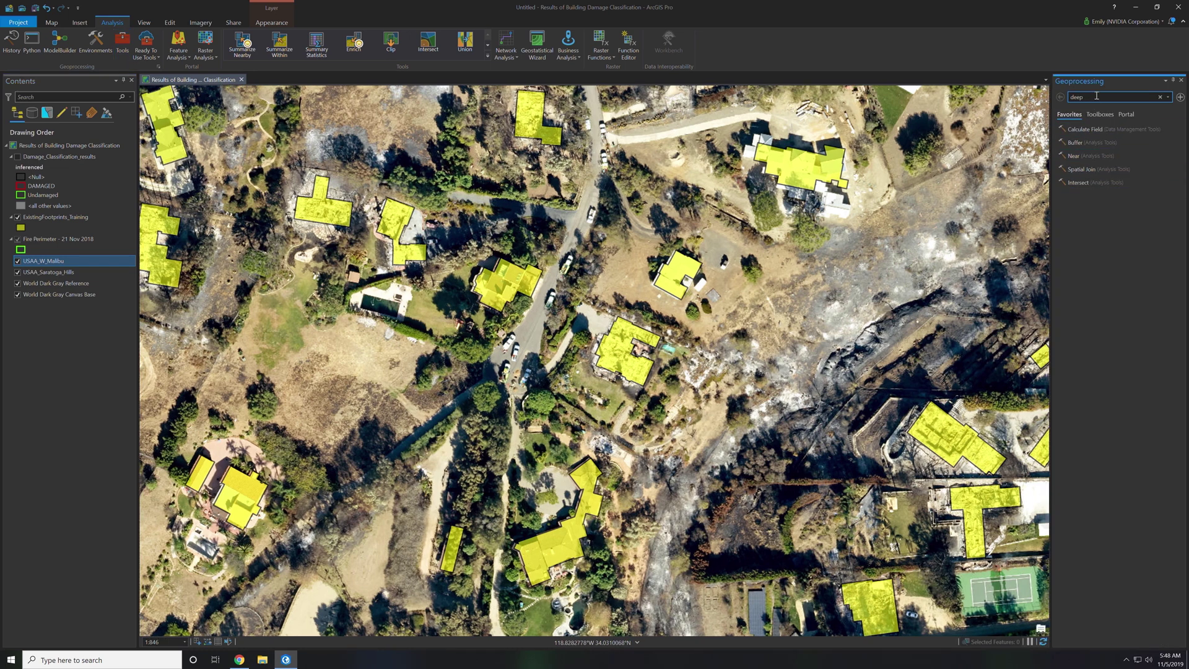
text(deep laern)
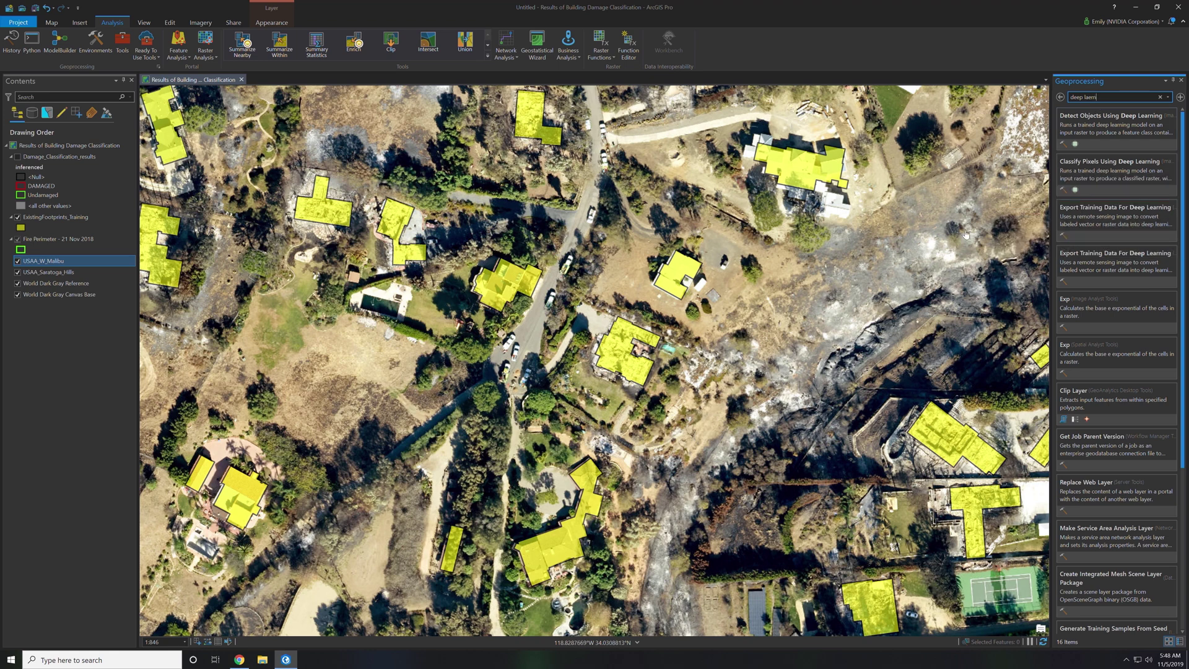
click(1071, 223)
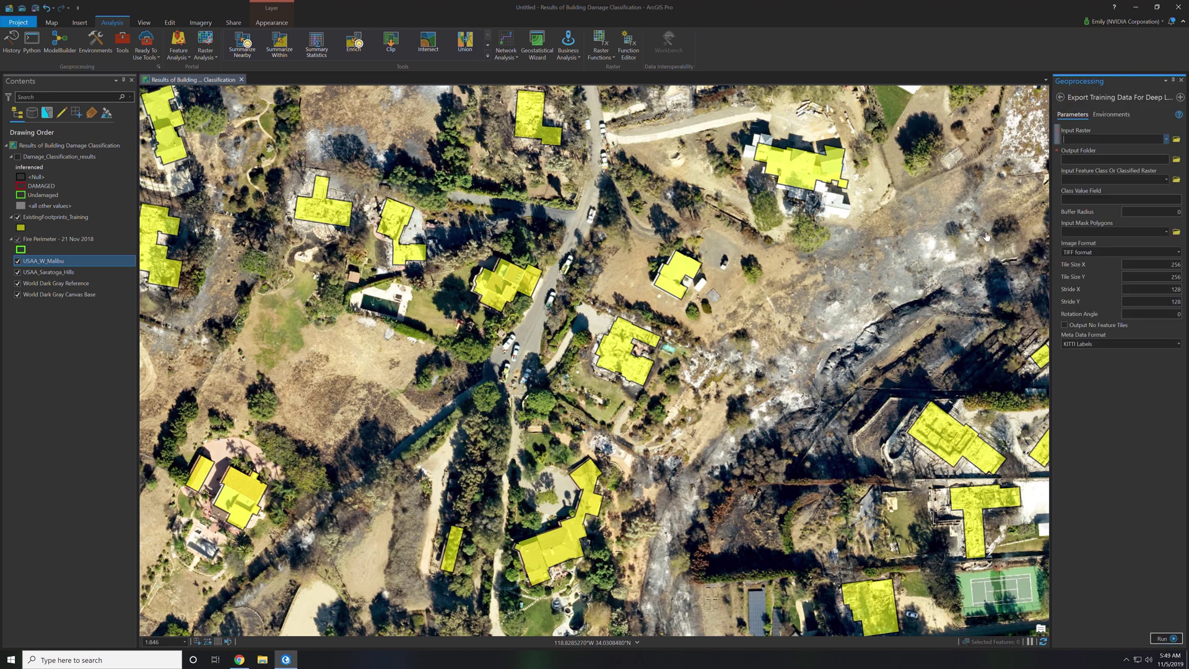
click(1089, 137)
mouse_move(646, 378)
Step: Launch Jupyter Notebook from the ArcGIS folder in the Start menu
click(16, 661)
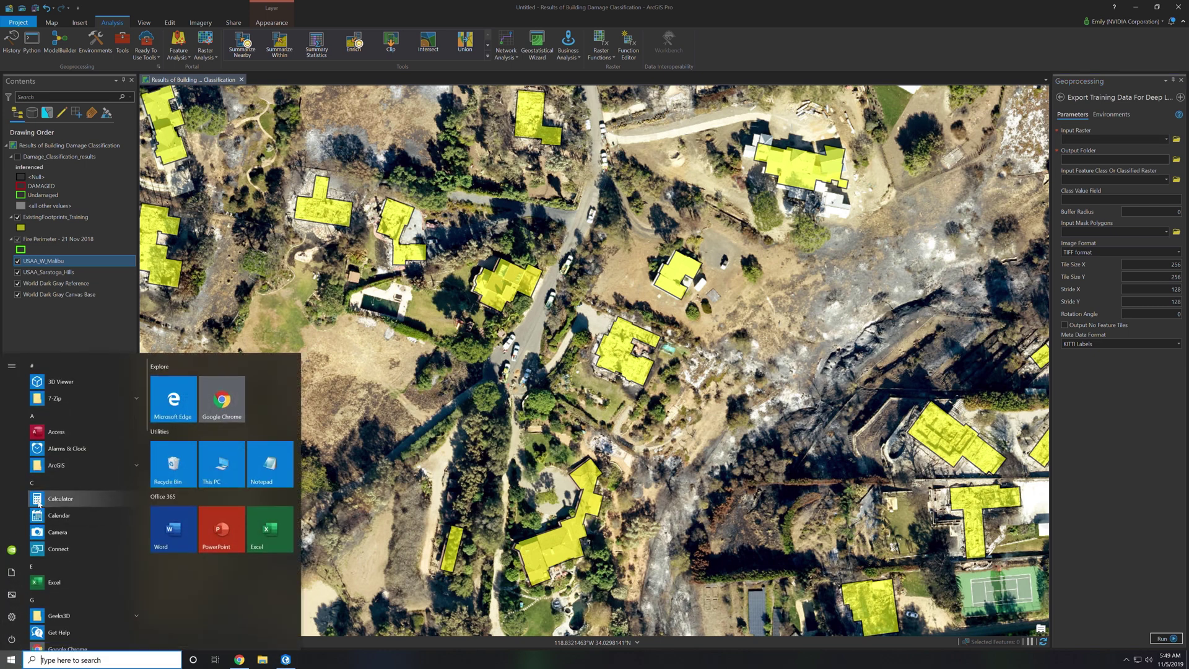
click(52, 470)
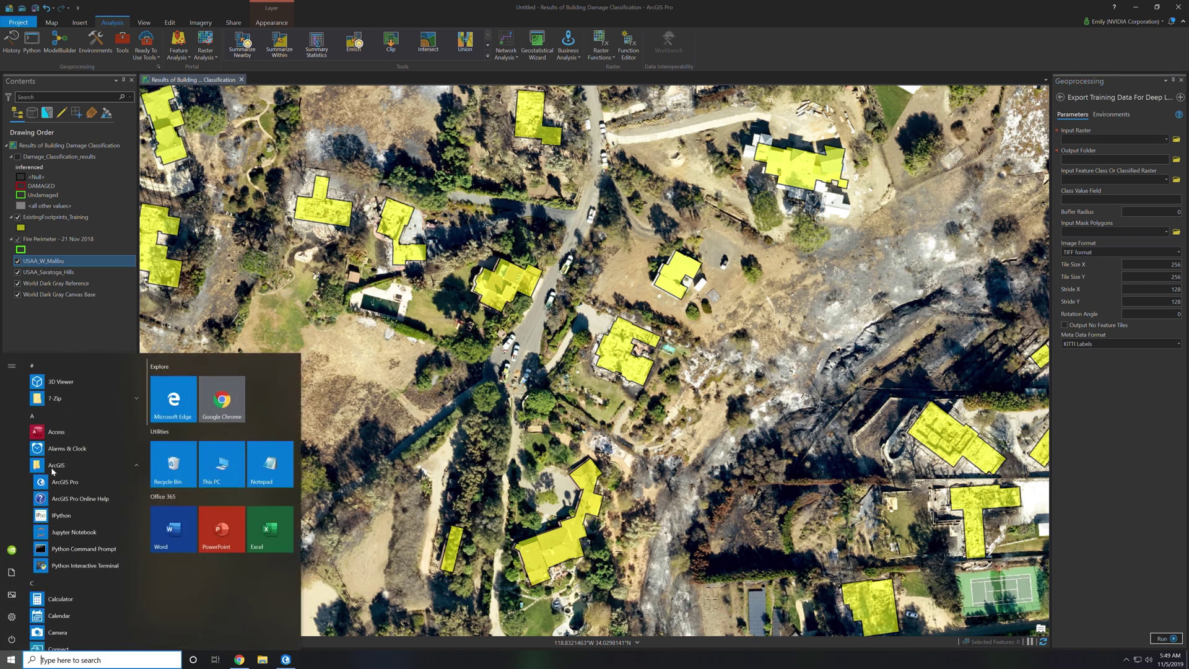
click(59, 536)
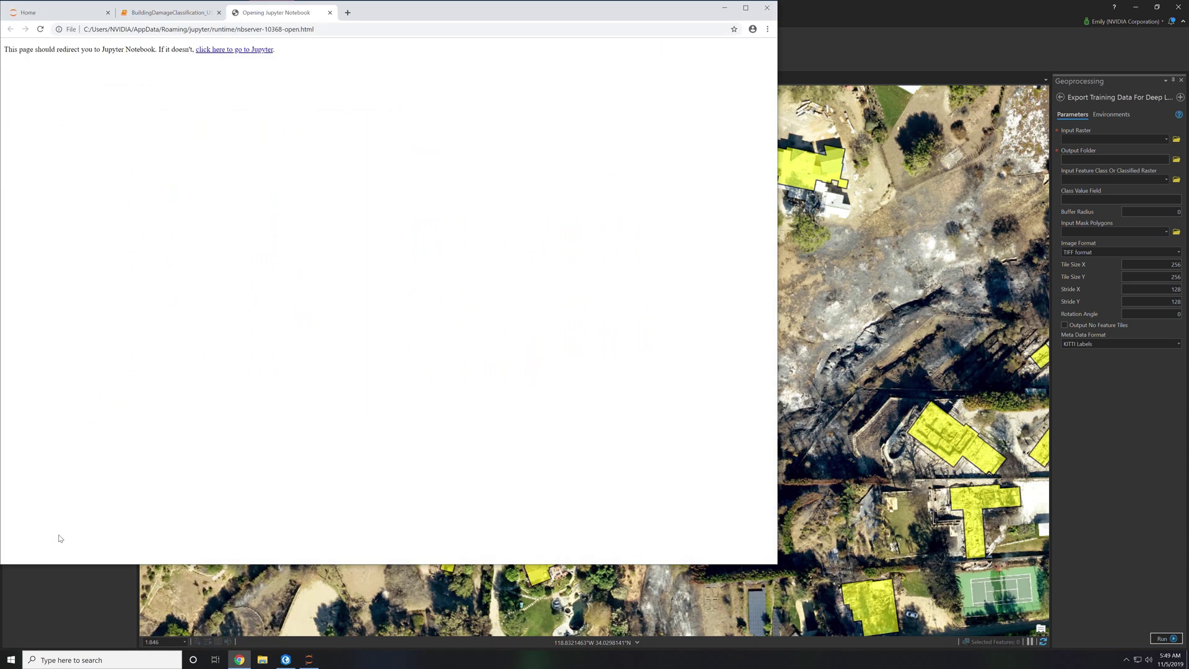
Step: Close the duplicate Home tab and scroll the BuildingDamageClassification_USAA notebook to cell In [5]
click(329, 13)
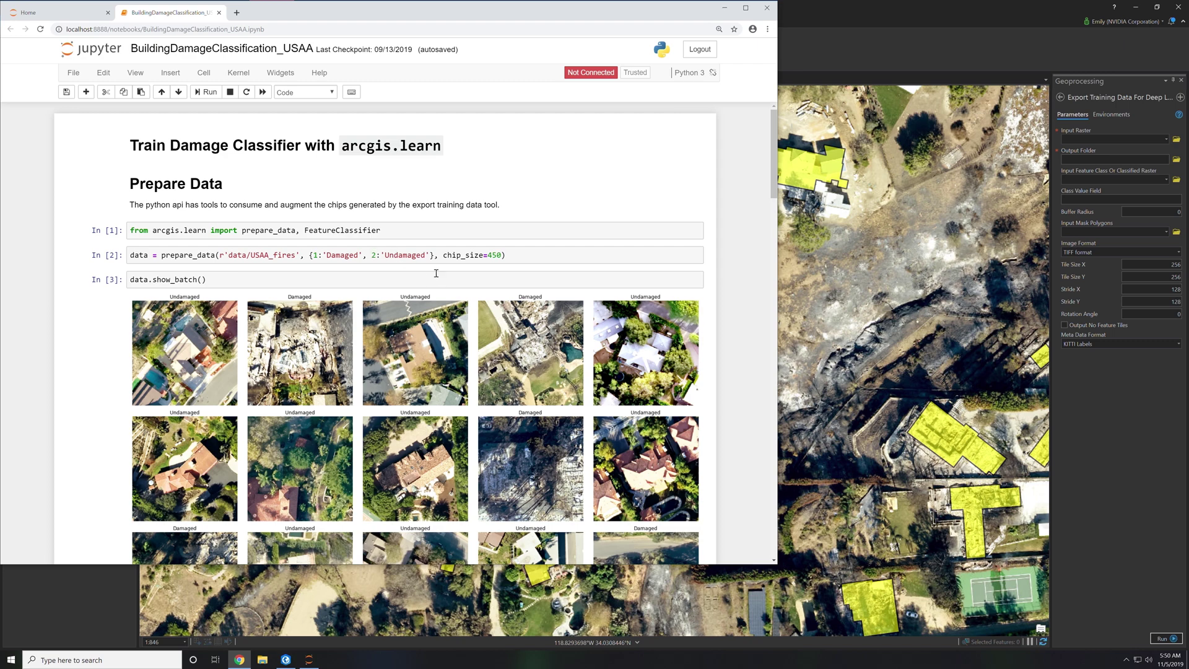
drag(773, 156, 773, 183)
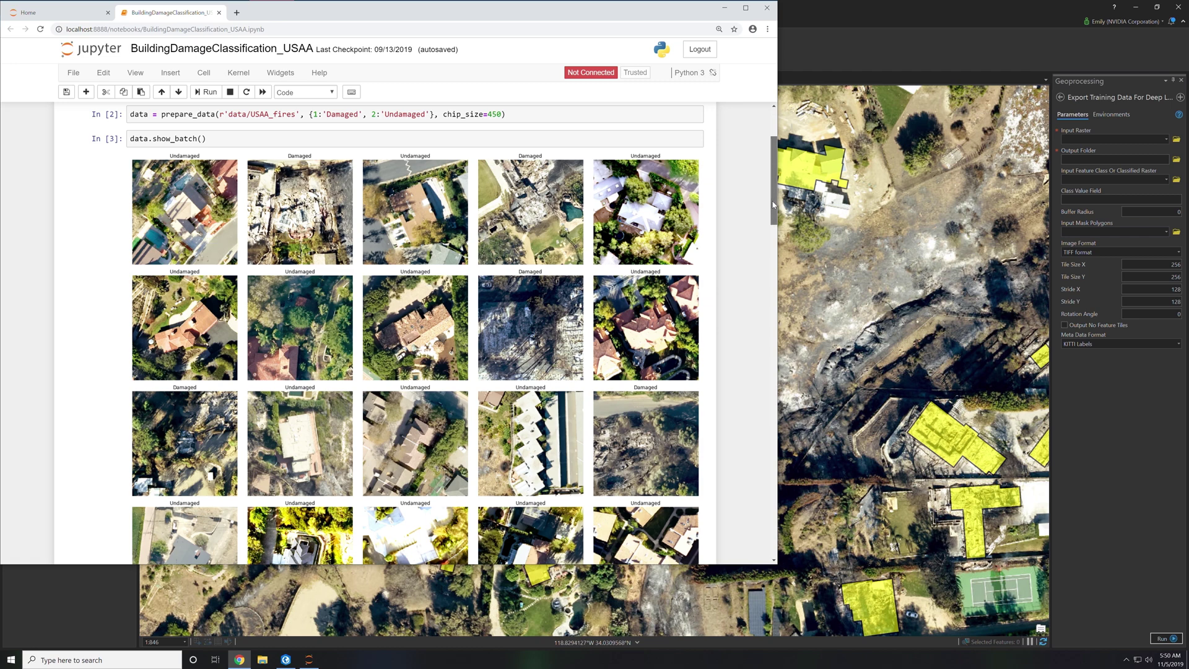
drag(773, 205, 773, 299)
click(137, 335)
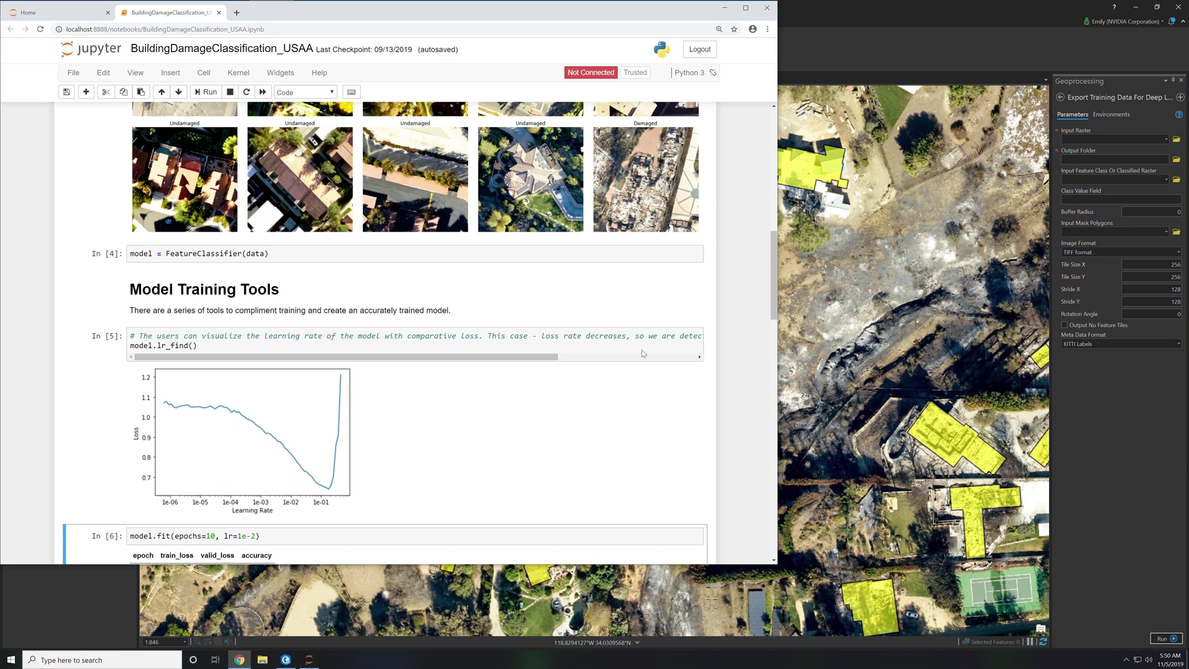
Step: Scroll the notebook through the training loss table and the show_results() sample grid
drag(775, 255, 774, 314)
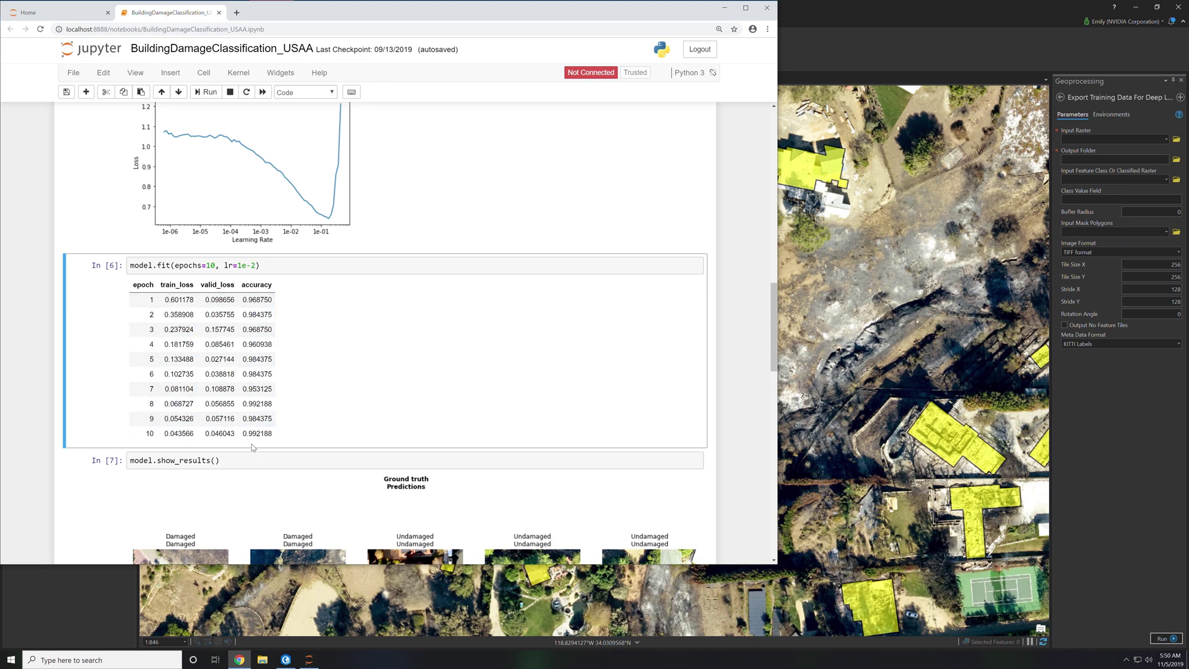
scroll(253, 452, down, 3)
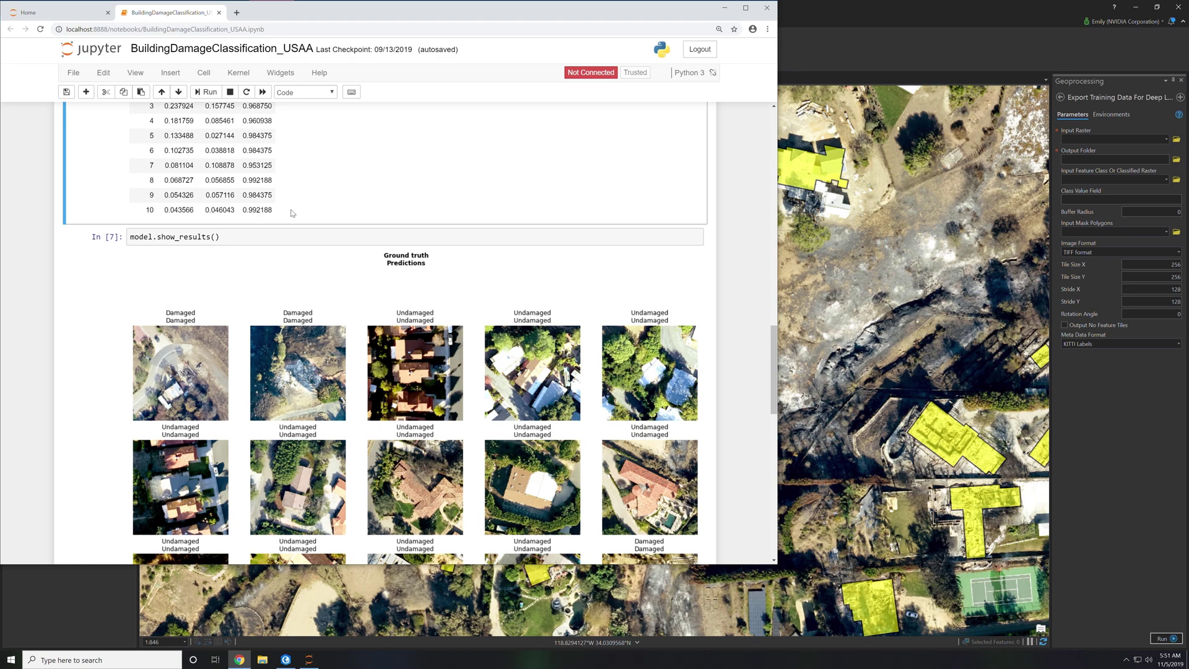
drag(774, 342, 765, 462)
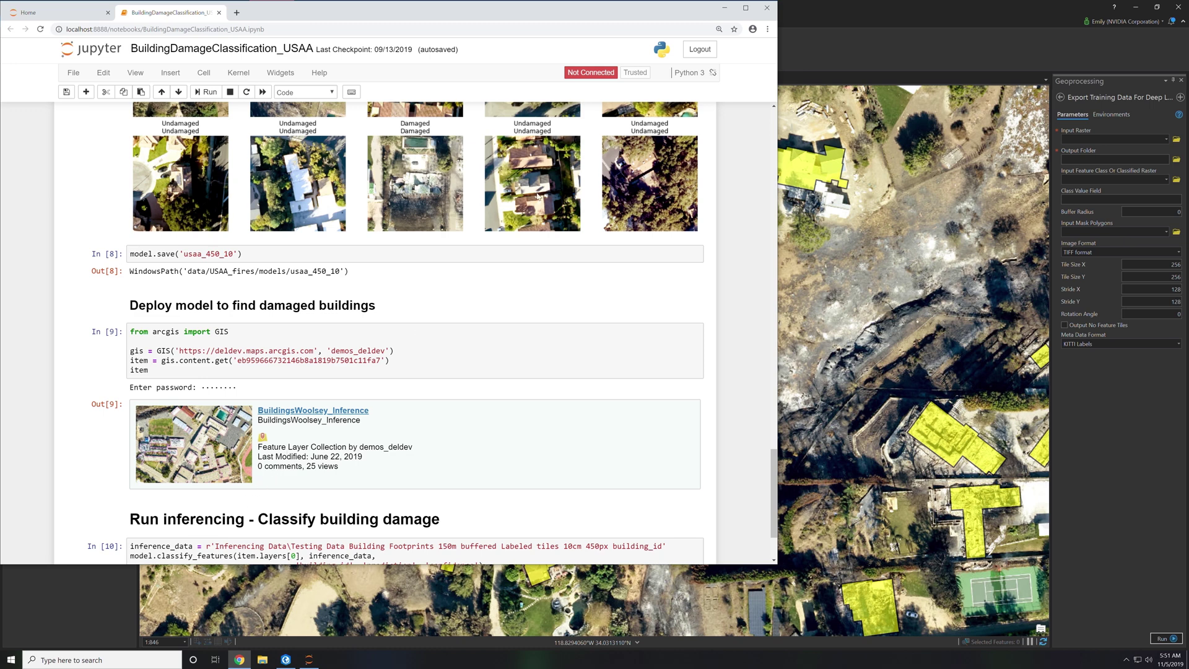
Step: Bring ArcGIS Pro back in front of the notebook
click(829, 38)
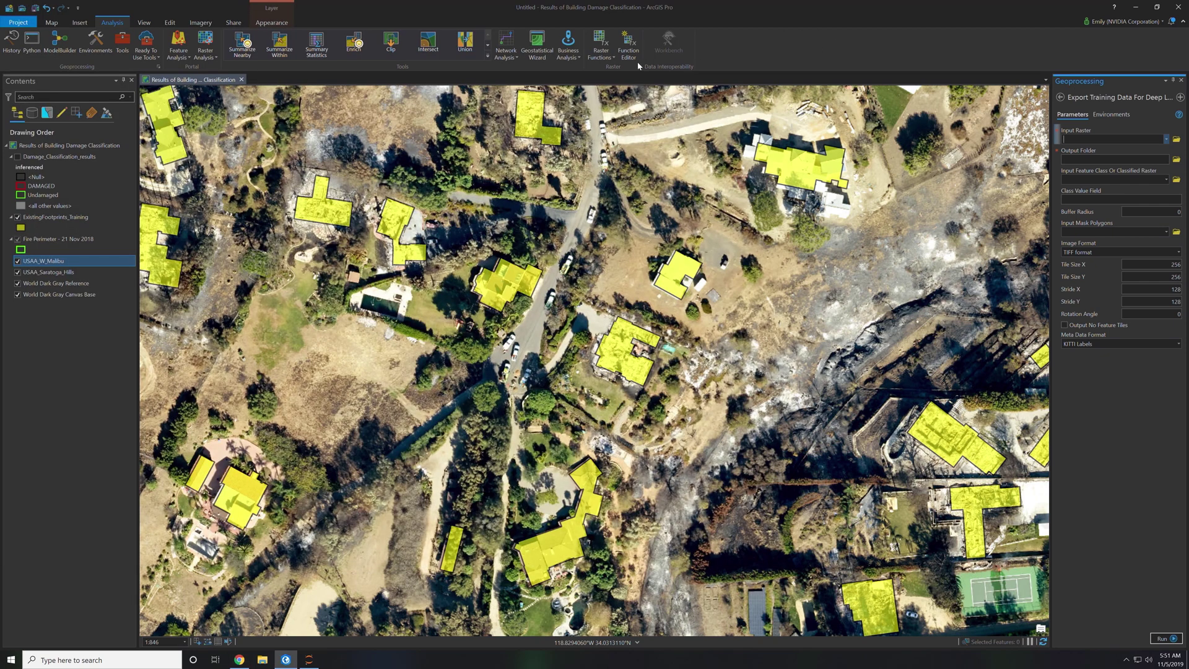
Step: Jump to the Saratoga Hills bookmark and return to the deep learning tool search results
click(55, 24)
click(124, 44)
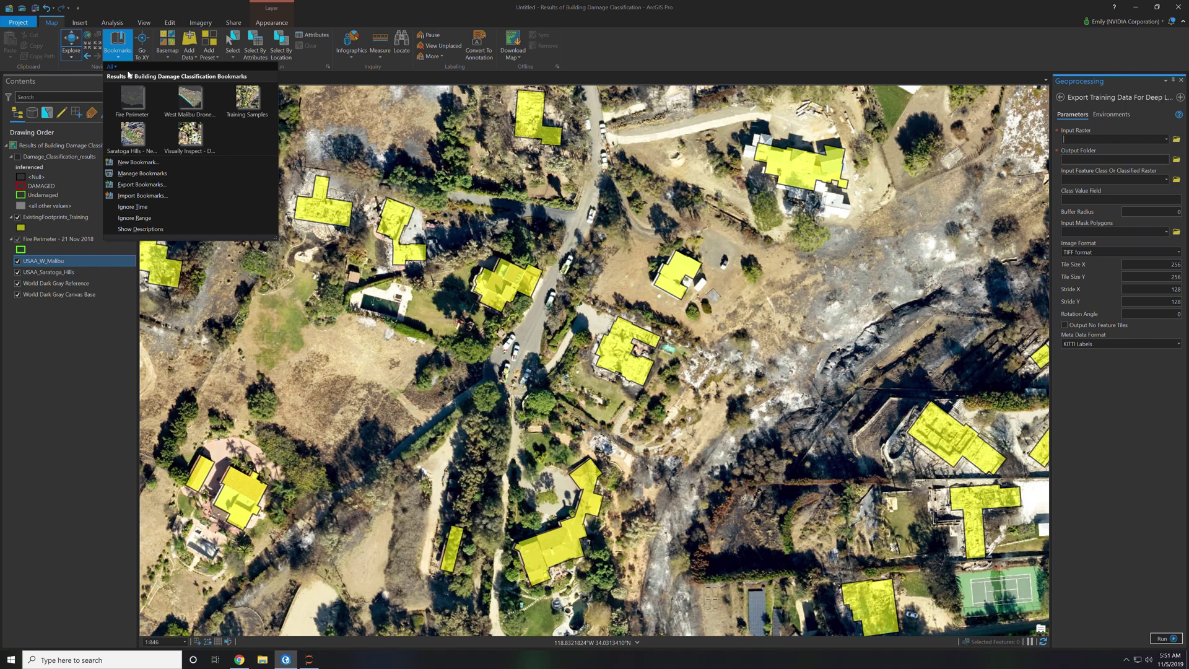
click(133, 136)
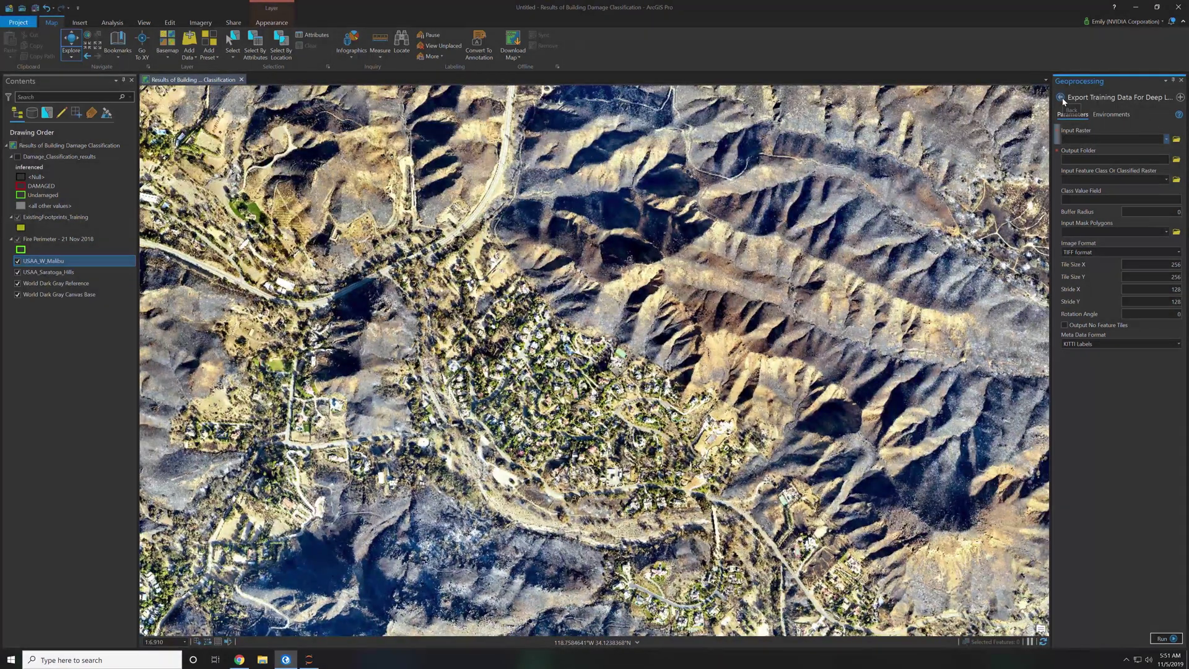
click(1062, 98)
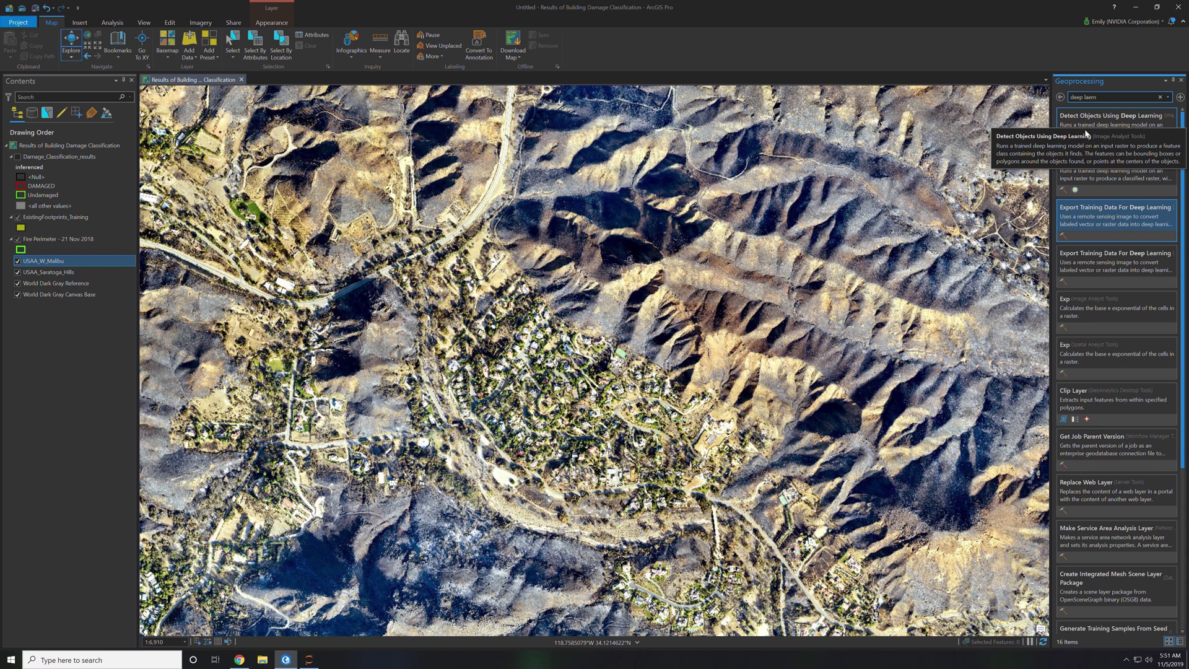
Step: Open Detect Objects Using Deep Learning with USAA_Saratoga_Hills as the input raster
mouse_move(1076, 146)
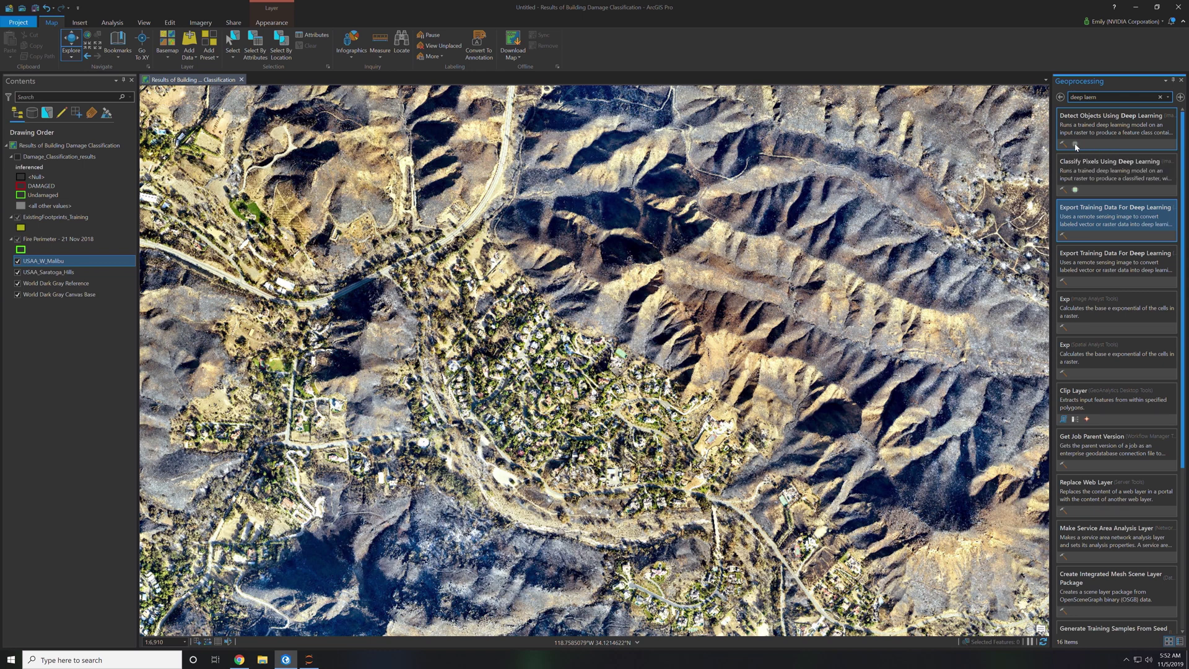
click(1093, 128)
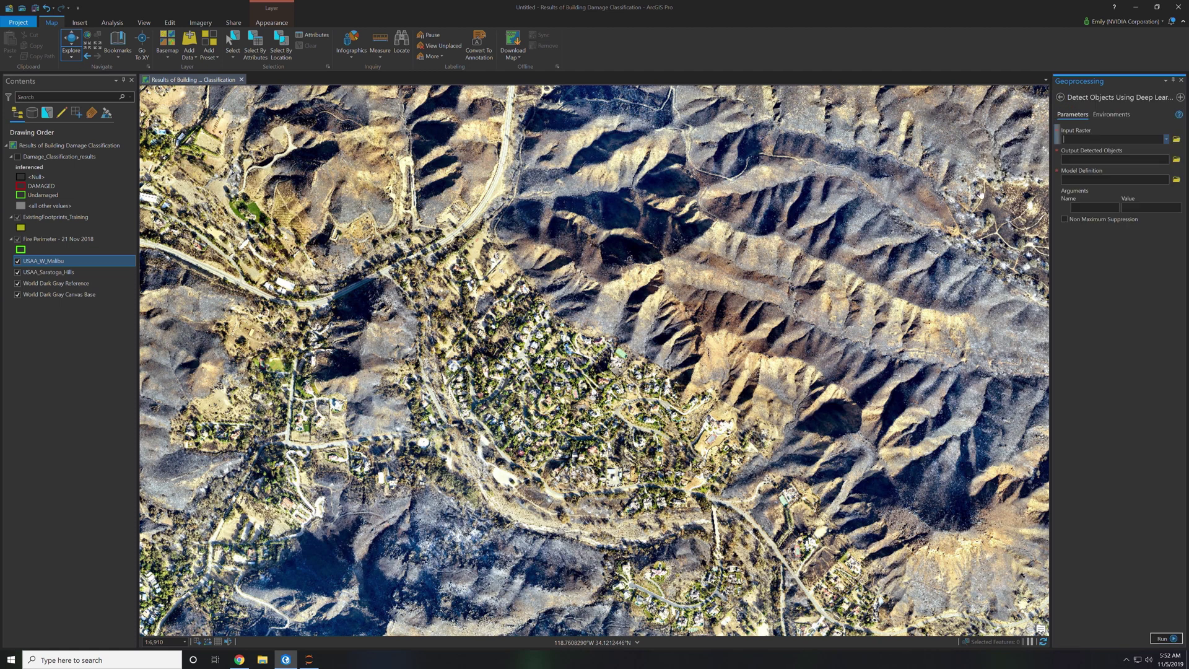
click(1168, 140)
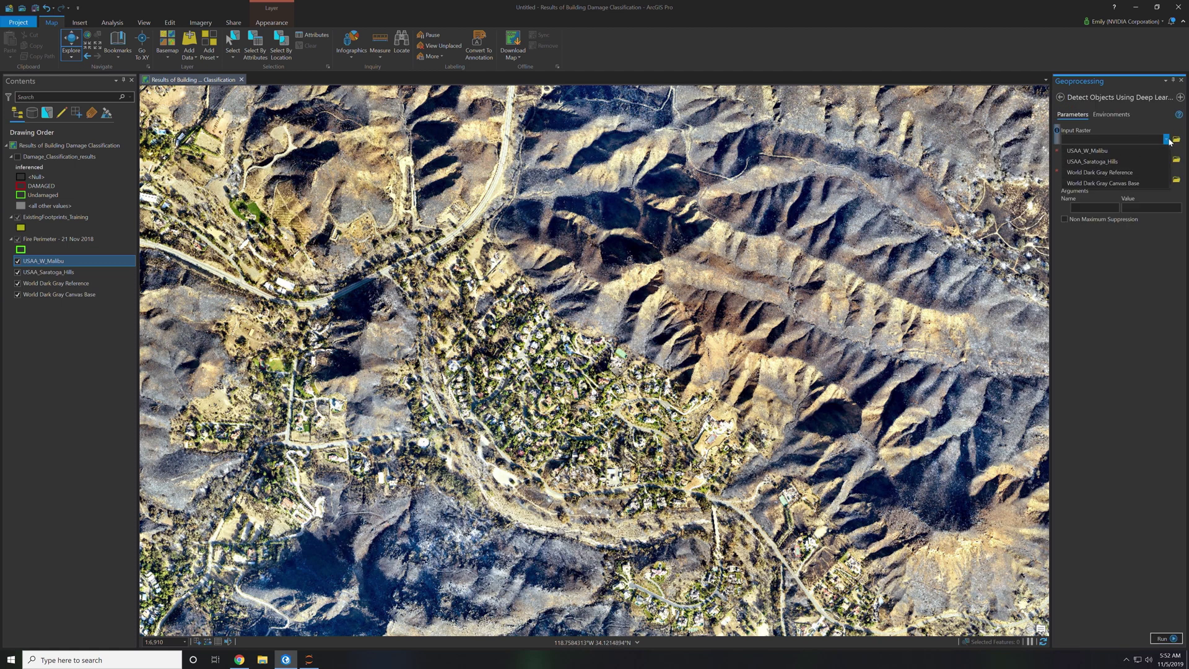
click(1141, 162)
click(1136, 179)
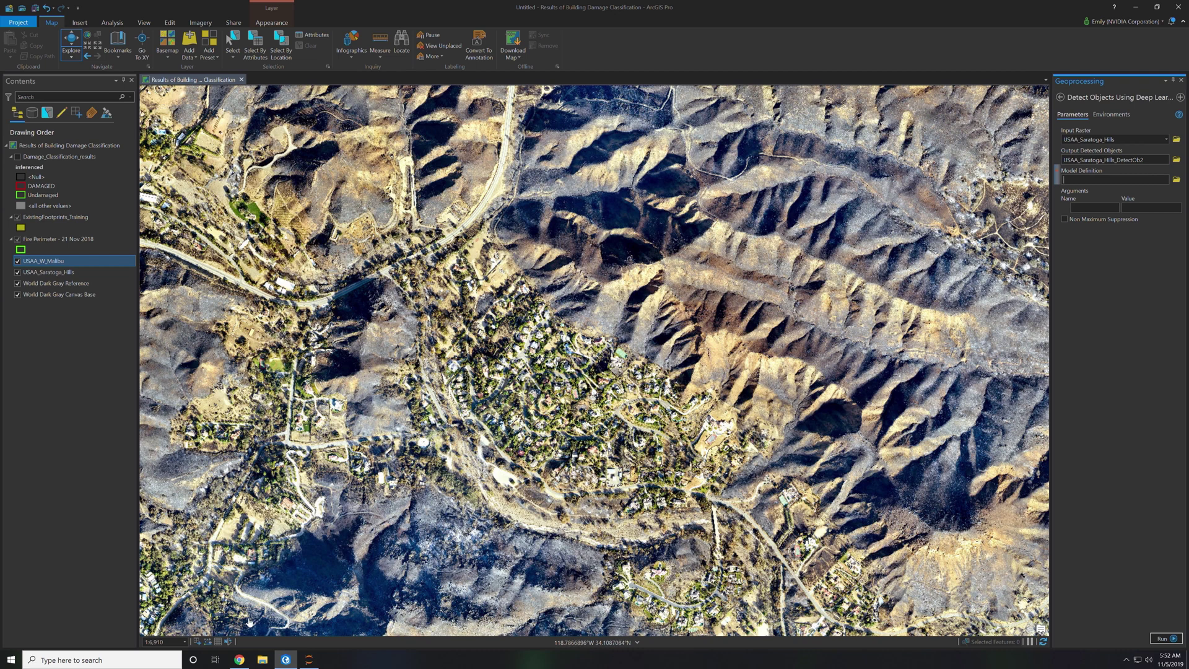
click(308, 660)
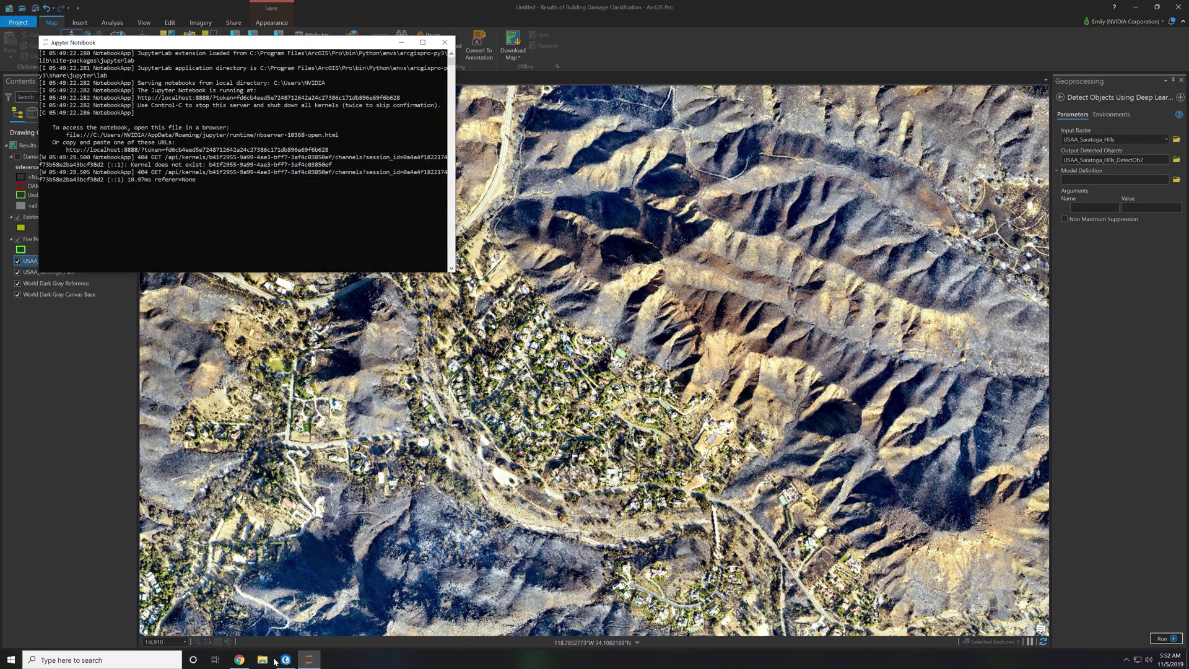
Step: Return from the notebook to ArcGIS Pro and display the Damage_Classification_results layer
click(239, 659)
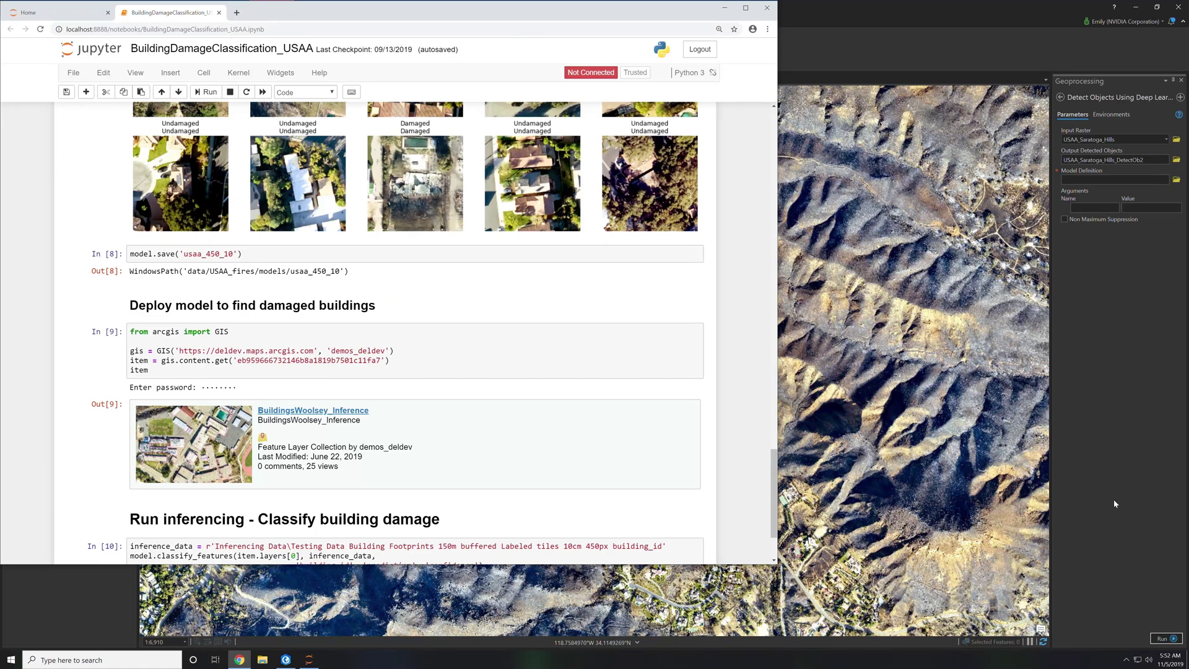
click(807, 4)
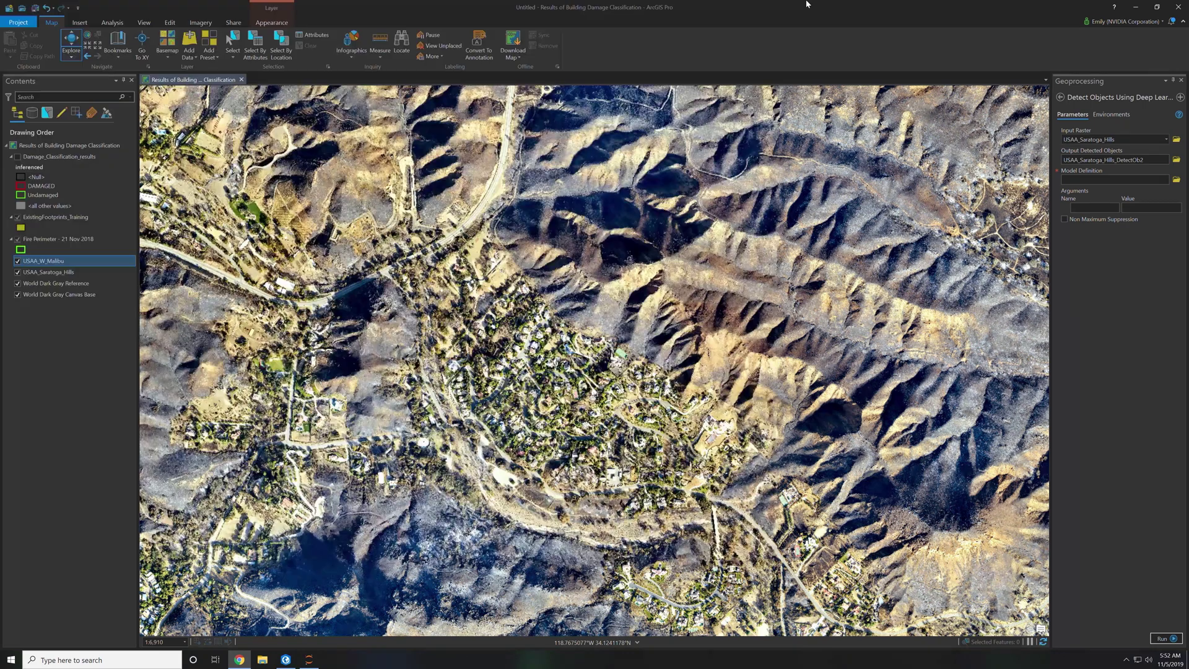
click(17, 157)
Step: Zoom out to the full mosaic, then zoom into the cluster of red-outlined damaged buildings
scroll(493, 359, down, 2)
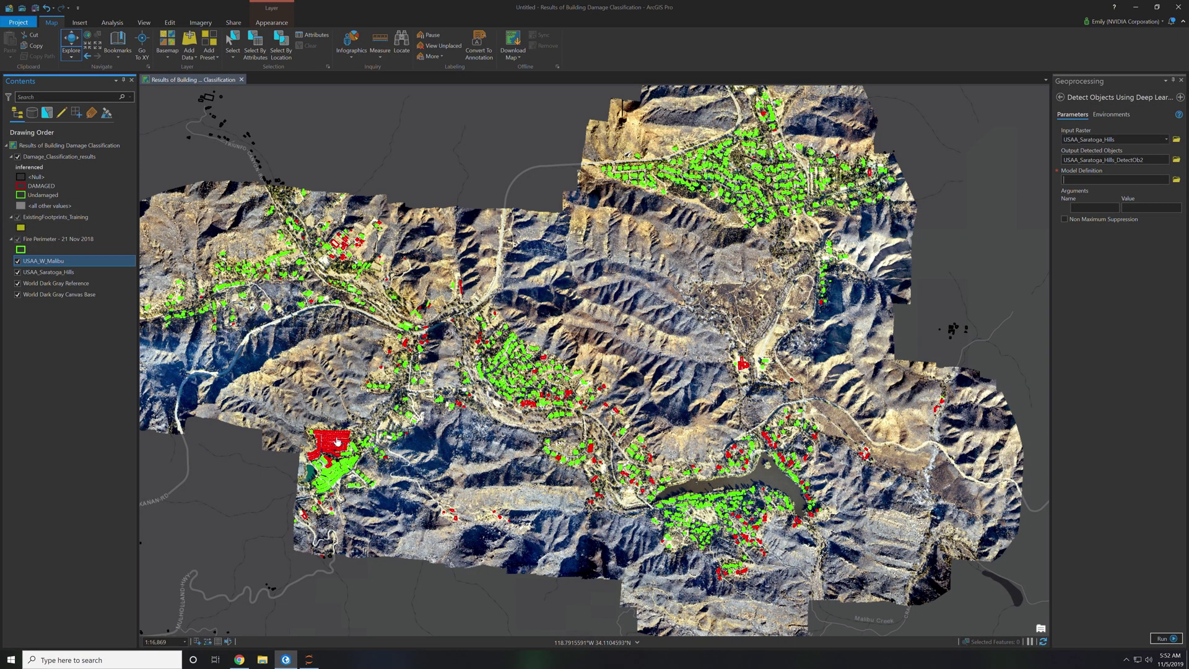
scroll(338, 441, up, 5)
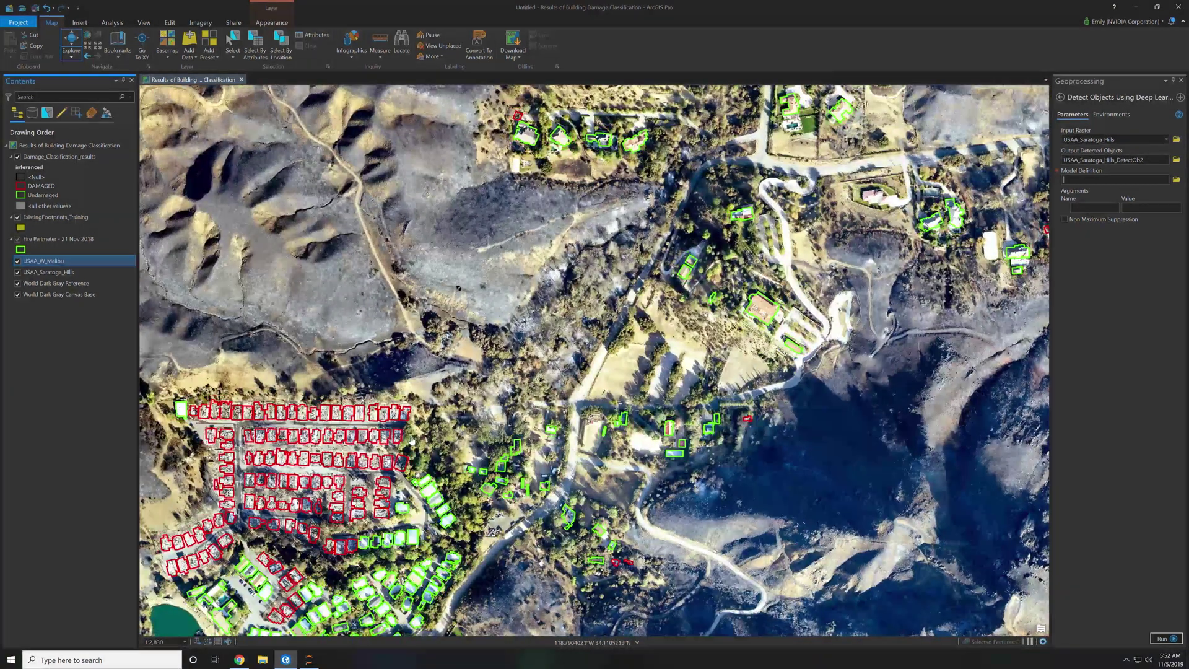
scroll(412, 441, up, 3)
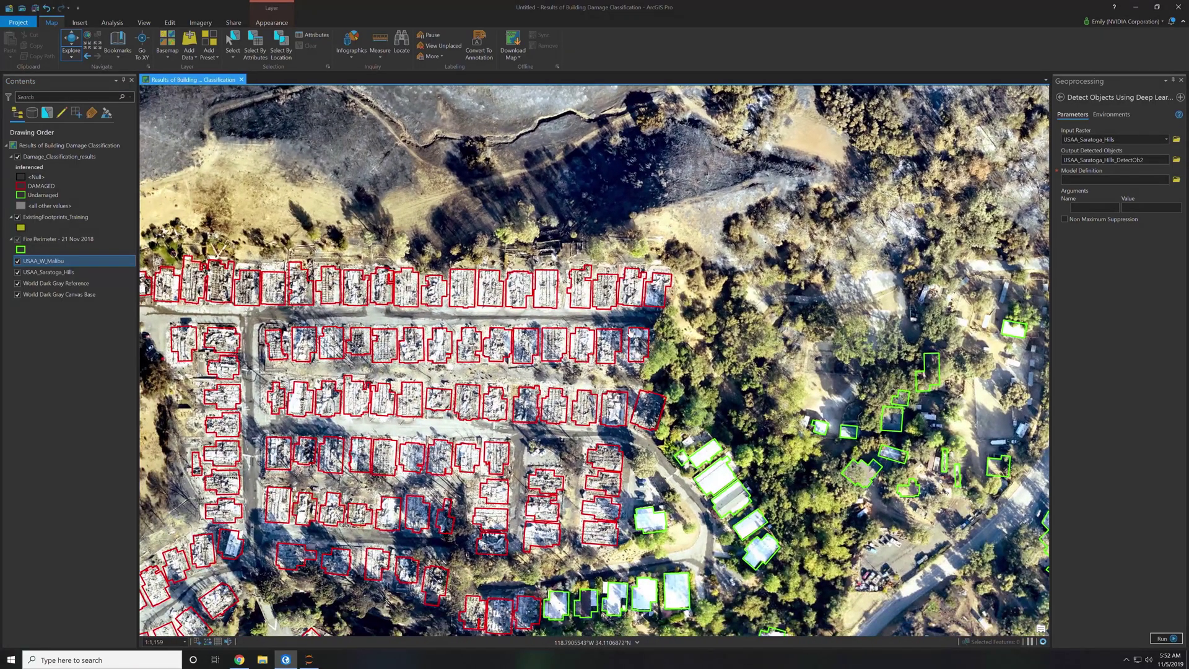